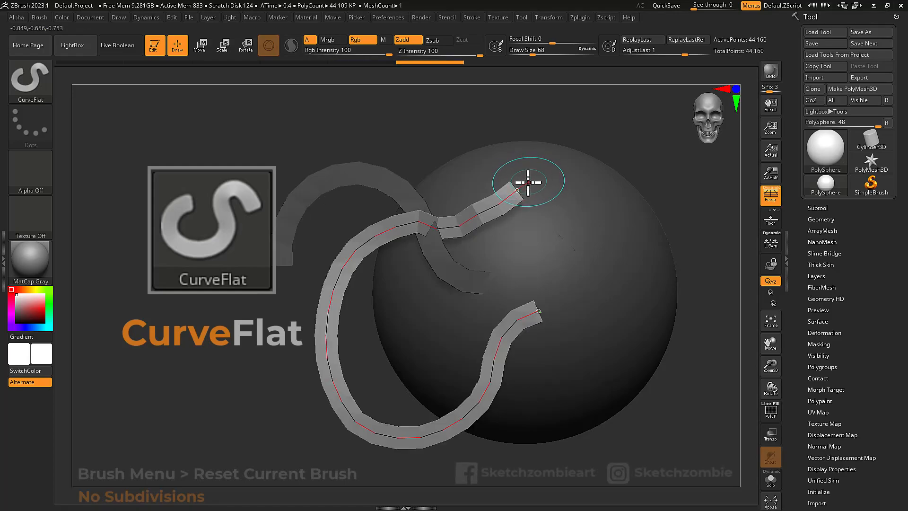
Step: Widen the CurveFlat ribbon with a larger brush size and reshape it by pulling its curve toward the sphere
{"action": "left_click", "coordinate": [569, 174]}
{"action": "key", "text": "]"}
{"action": "left_click", "coordinate": [506, 199]}
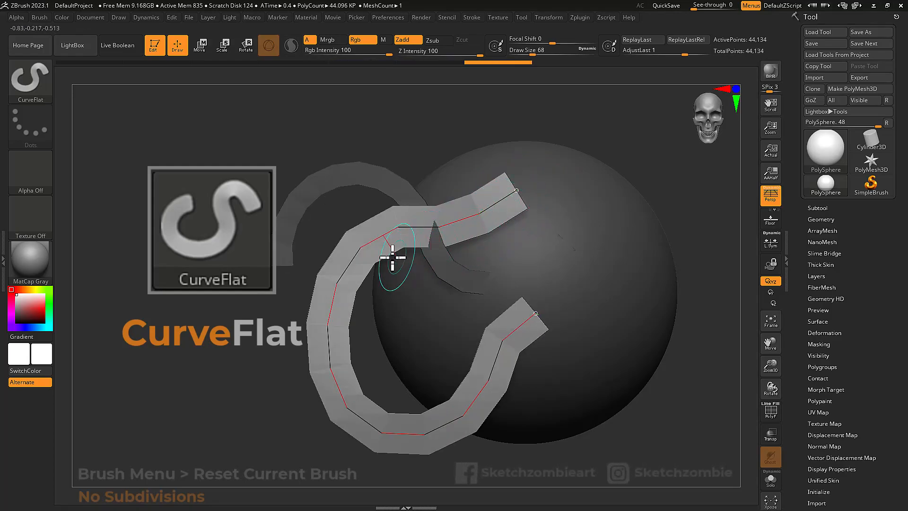
{"action": "mouse_move", "coordinate": [348, 257]}
{"action": "left_mouse_down"}
{"action": "mouse_move", "coordinate": [370, 300]}
{"action": "mouse_move", "coordinate": [472, 279]}
{"action": "left_mouse_up"}
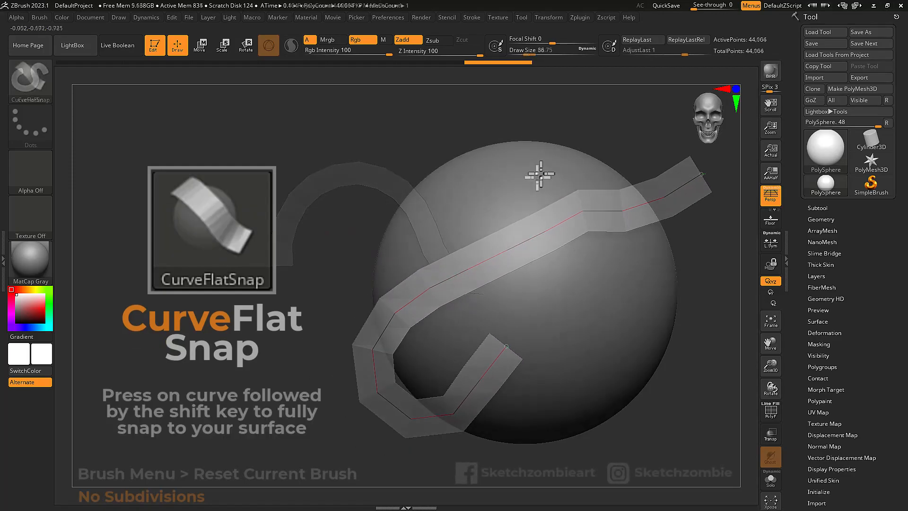
Step: Draw S-shaped ribbons down the front of the sphere with the CurveFlatSnap brush and snap them fully to its surface
{"action": "left_click_drag", "start_coordinate": [539, 175], "coordinate": [605, 200]}
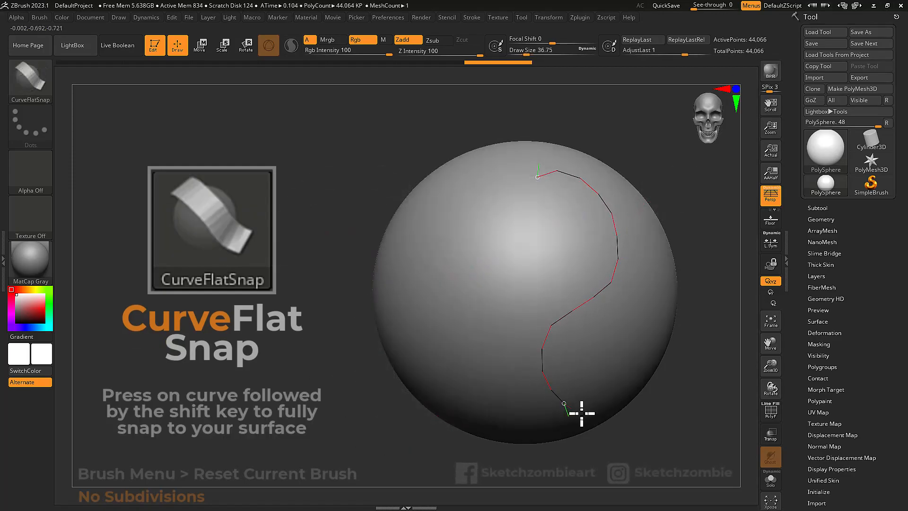
{"action": "left_click_drag", "start_coordinate": [581, 413], "coordinate": [601, 386]}
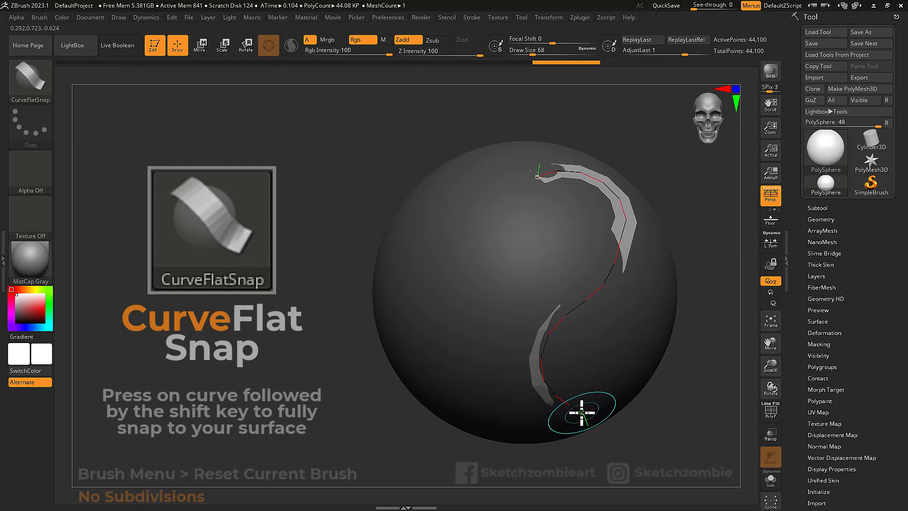
{"action": "left_click", "coordinate": [582, 413], "text": "shift"}
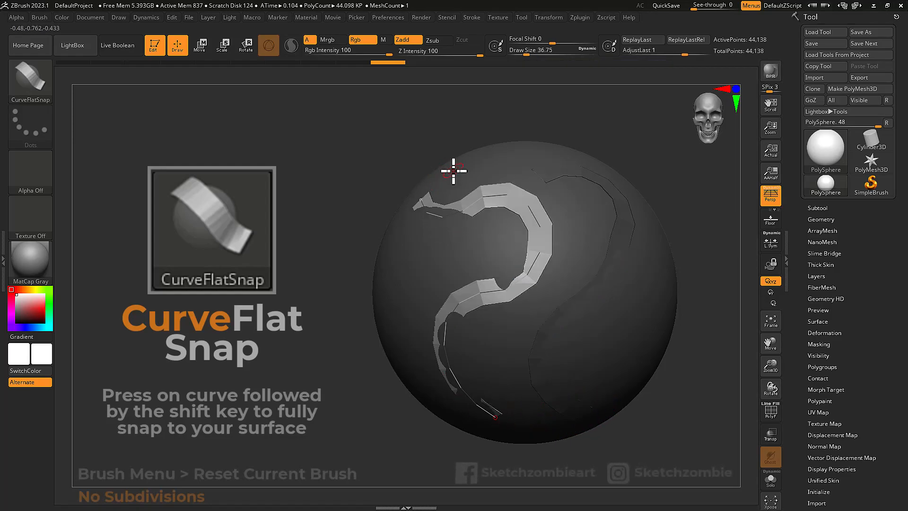
{"action": "left_click", "coordinate": [505, 195], "text": "shift"}
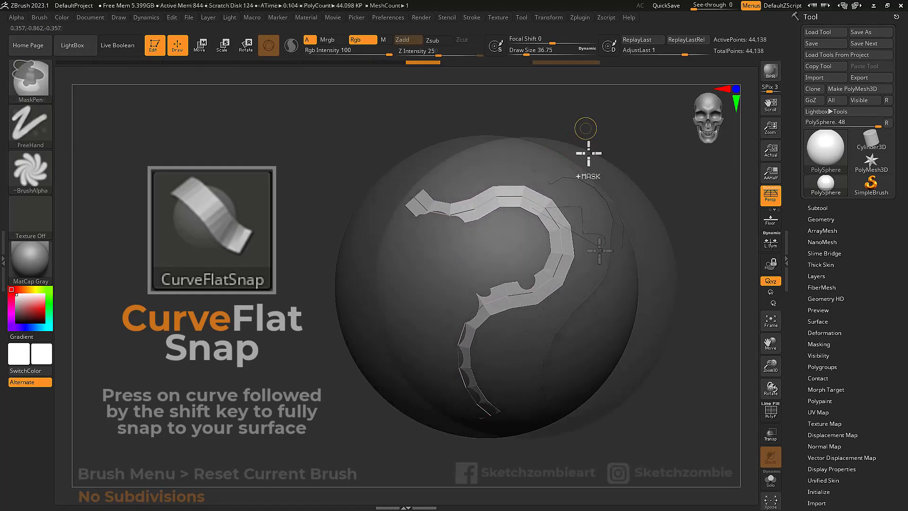
Step: Draw a stepped, rounded profile on the sphere with the CurveLathe brush to revolve it, and adjust the profile curve
{"action": "left_click_drag", "start_coordinate": [594, 251], "coordinate": [570, 255]}
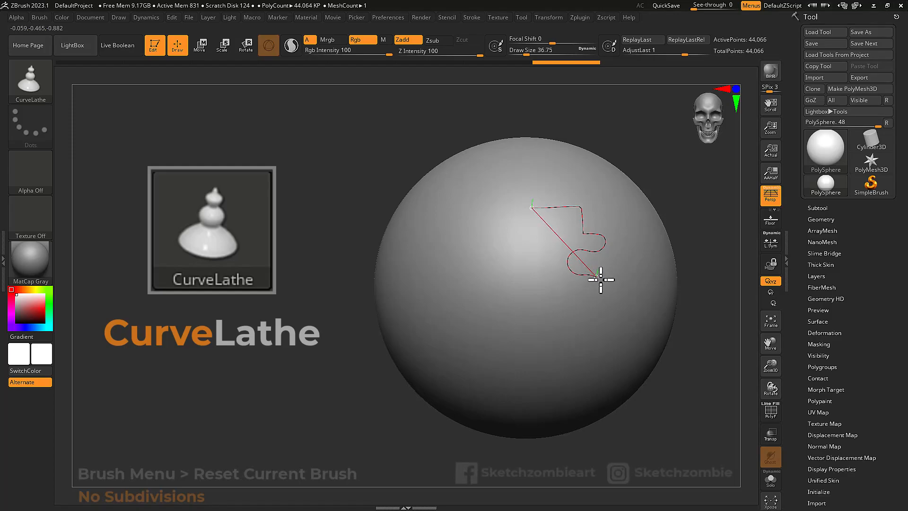
{"action": "left_click_drag", "start_coordinate": [562, 307], "coordinate": [531, 308]}
{"action": "left_click_drag", "start_coordinate": [531, 206], "coordinate": [528, 226]}
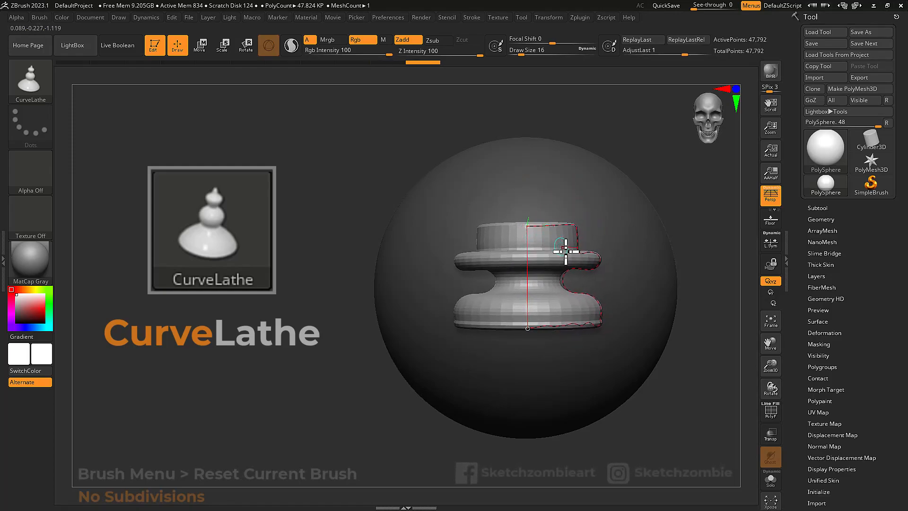
{"action": "left_click_drag", "start_coordinate": [582, 265], "coordinate": [582, 290]}
{"action": "left_click_drag", "start_coordinate": [581, 290], "coordinate": [583, 297]}
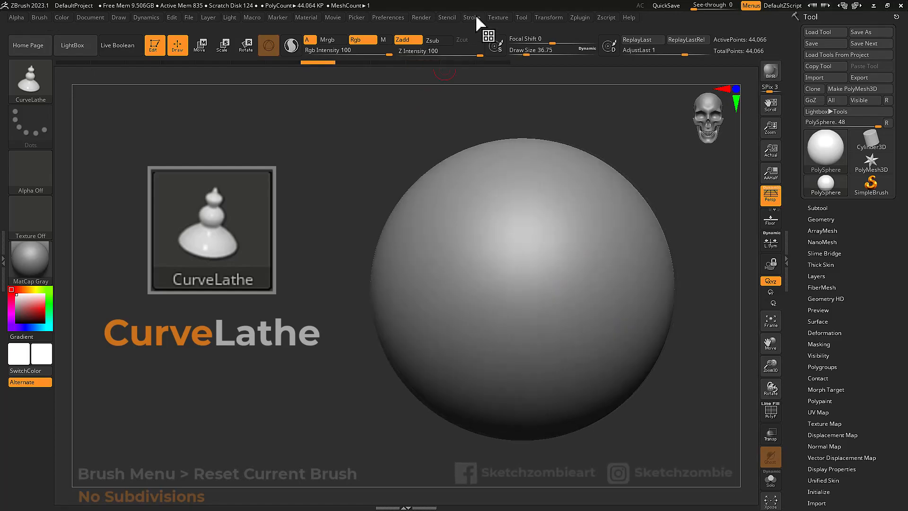
Step: Lock the curve ends in the stroke's curve settings, and draw and adjust another CurveLathe shape at the sphere's centre
{"action": "left_click", "coordinate": [476, 19]}
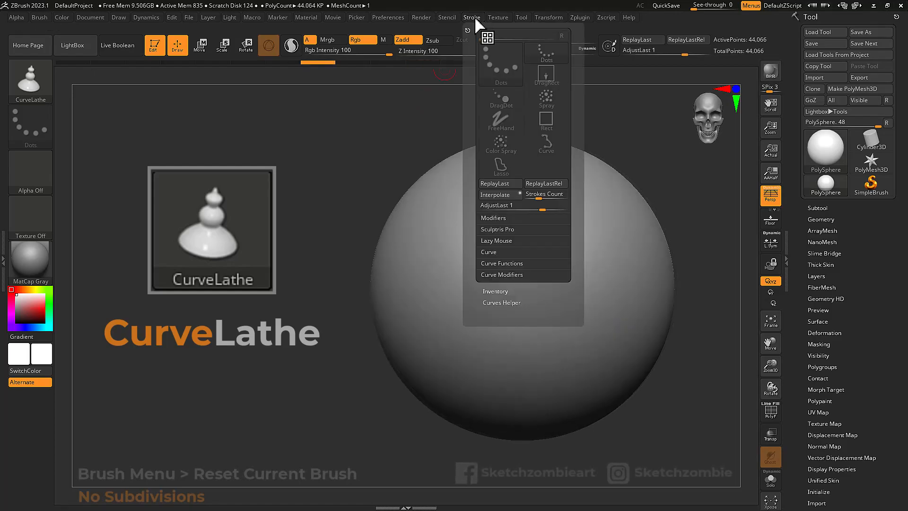
{"action": "left_click", "coordinate": [492, 252]}
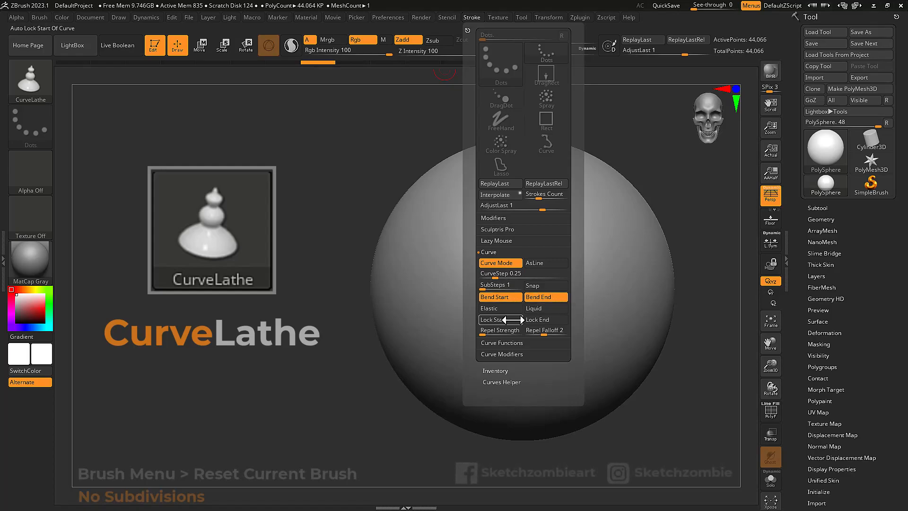
{"action": "mouse_move", "coordinate": [523, 236]}
{"action": "left_mouse_down"}
{"action": "mouse_move", "coordinate": [539, 229]}
{"action": "mouse_move", "coordinate": [570, 329]}
{"action": "mouse_move", "coordinate": [524, 326]}
{"action": "left_mouse_up"}
{"action": "left_click_drag", "start_coordinate": [573, 295], "coordinate": [586, 258]}
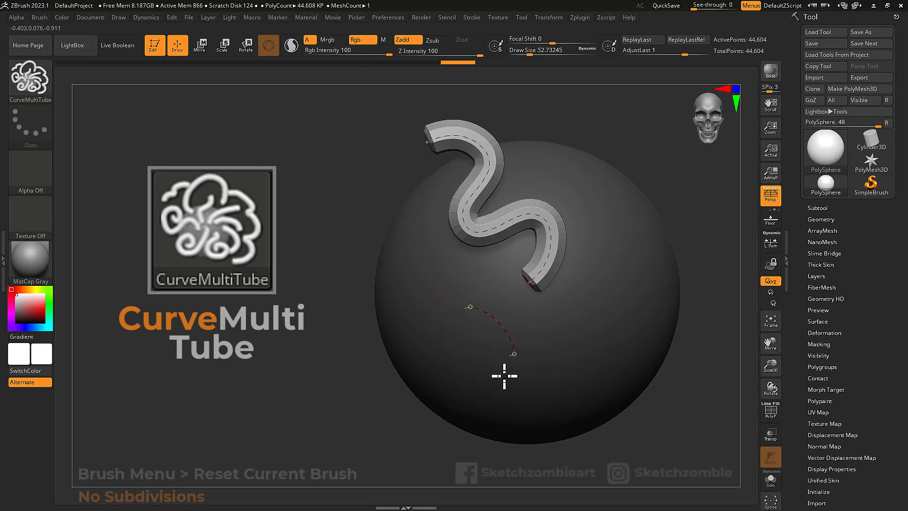
Step: Draw a second winding tube across the lower sphere with CurveMultiTube and apply Alpha 64 to the tubes
{"action": "left_click_drag", "start_coordinate": [626, 467], "coordinate": [594, 456]}
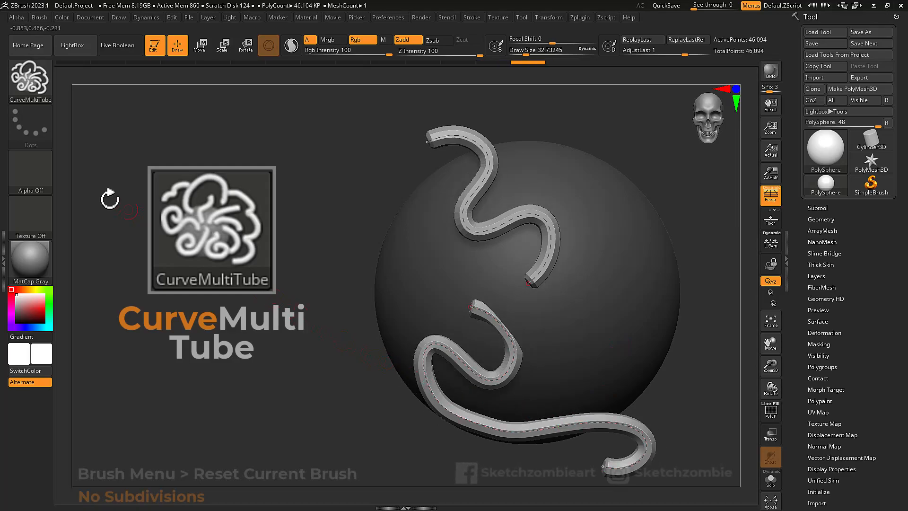
{"action": "left_click", "coordinate": [48, 181]}
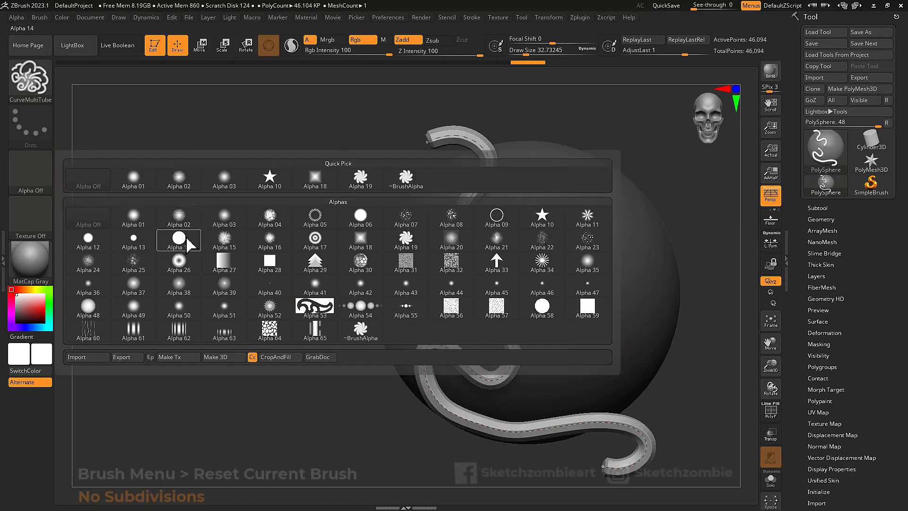
{"action": "left_click", "coordinate": [271, 329]}
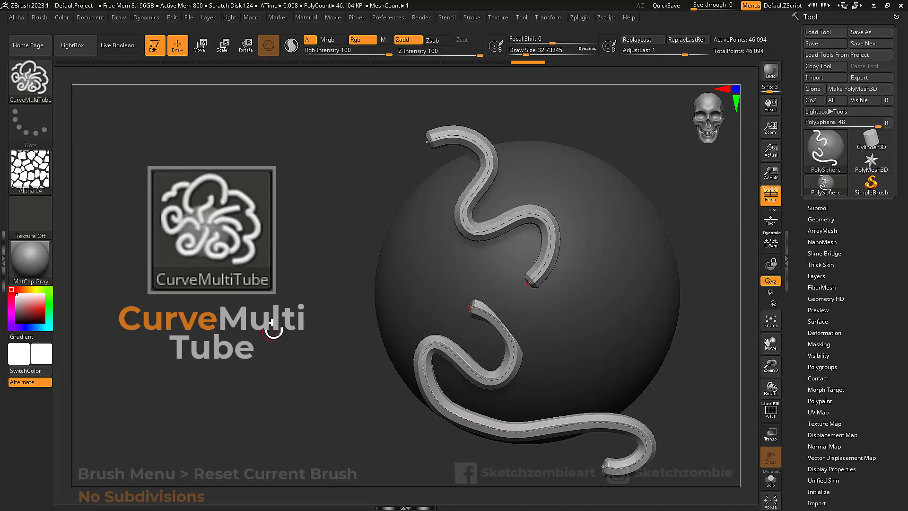
{"action": "left_click", "coordinate": [443, 349]}
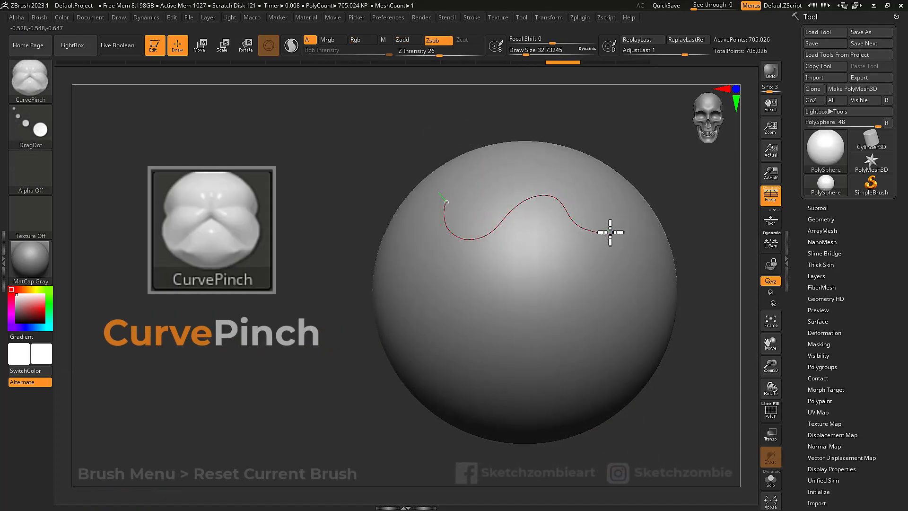
Step: Pinch two wavy grooves across the sphere with CurvePinch, and reapply the lower one with Focal Shift -34 and Z Intensity 50
{"action": "left_click_drag", "start_coordinate": [609, 232], "coordinate": [625, 227]}
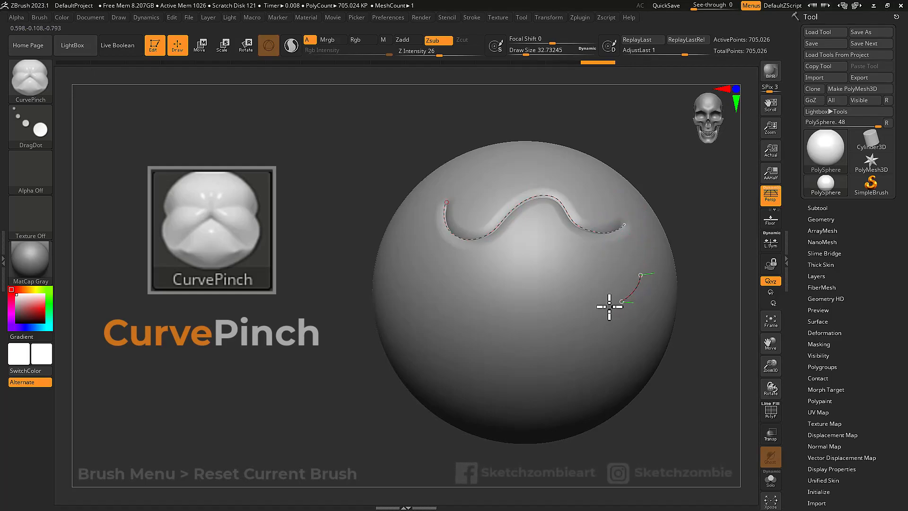
{"action": "left_click_drag", "start_coordinate": [464, 320], "coordinate": [428, 324]}
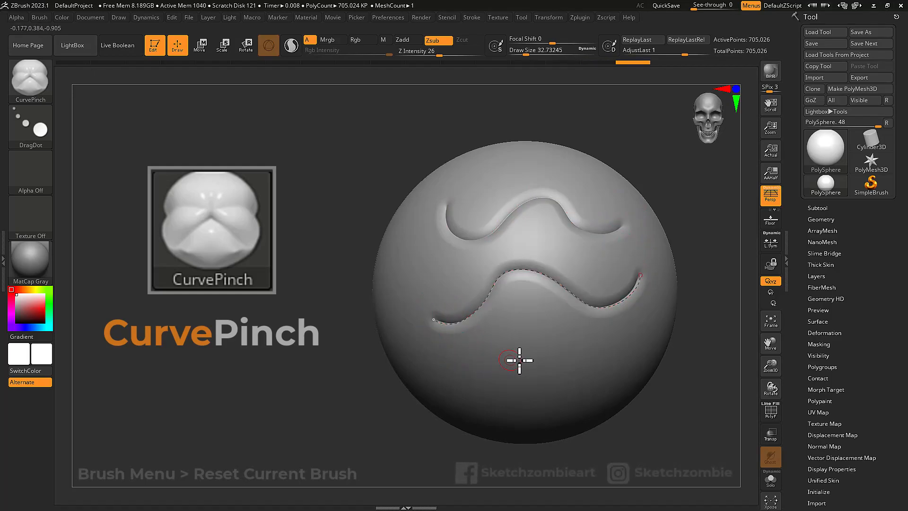
{"action": "key", "text": "space"}
{"action": "left_click_drag", "start_coordinate": [564, 358], "coordinate": [578, 376]}
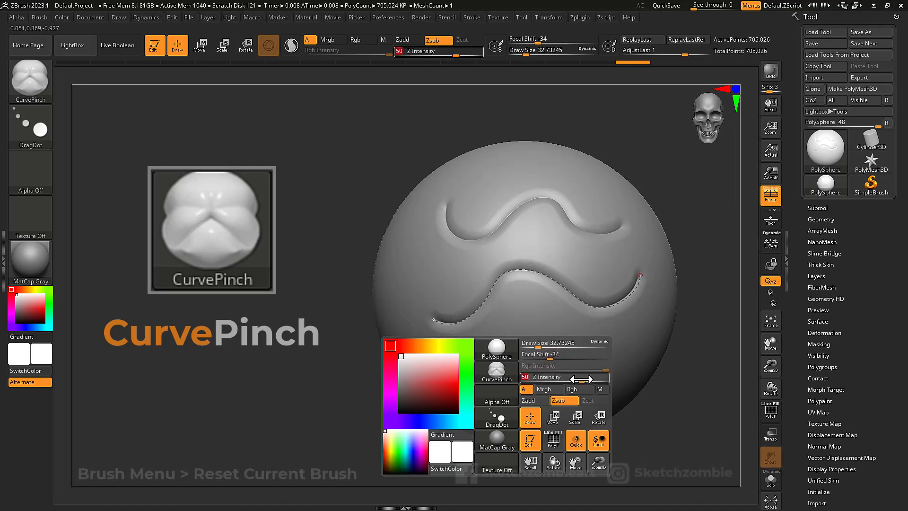
{"action": "left_click", "coordinate": [596, 306]}
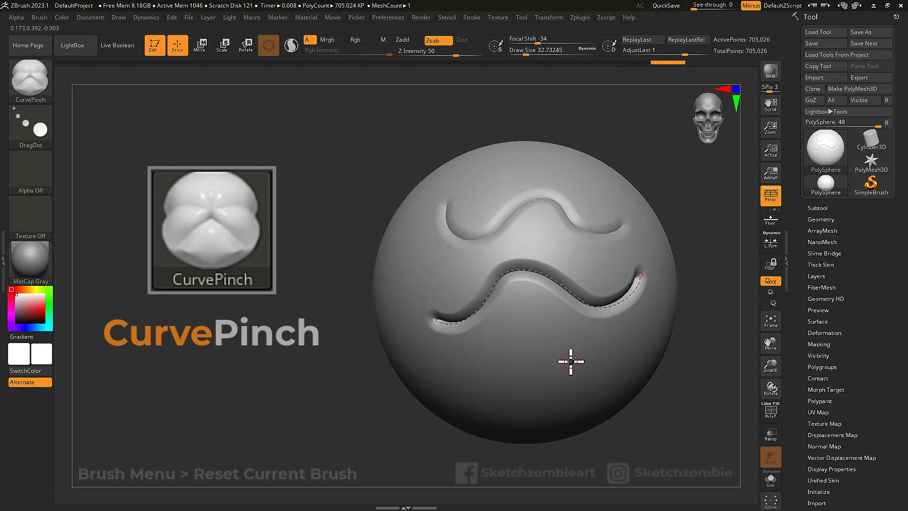
{"action": "mouse_move", "coordinate": [561, 357]}
{"action": "right_mouse_down"}
{"action": "mouse_move", "coordinate": [576, 347]}
{"action": "mouse_move", "coordinate": [575, 363]}
{"action": "mouse_move", "coordinate": [558, 367]}
{"action": "right_mouse_up"}
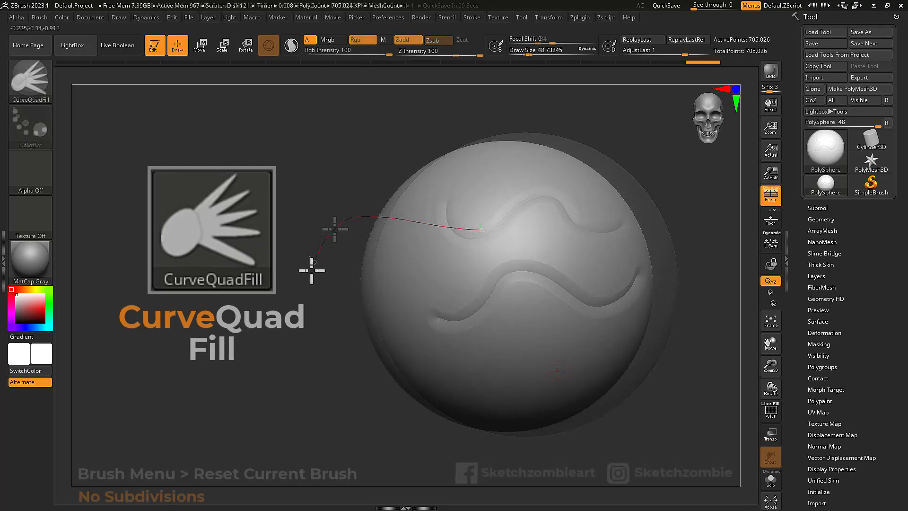
Step: Draw a rounded outline over the sphere's edge with CurveQuadFill, and reshape and thicken the filled sheet
{"action": "left_click_drag", "start_coordinate": [310, 267], "coordinate": [331, 324]}
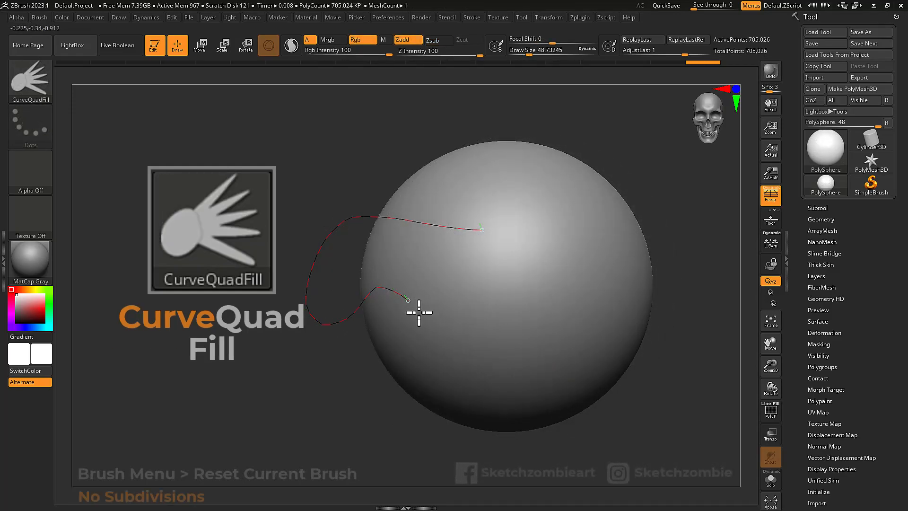
{"action": "mouse_move", "coordinate": [475, 297]}
{"action": "left_mouse_down"}
{"action": "mouse_move", "coordinate": [483, 287]}
{"action": "mouse_move", "coordinate": [476, 319]}
{"action": "mouse_move", "coordinate": [523, 328]}
{"action": "mouse_move", "coordinate": [529, 298]}
{"action": "left_mouse_up"}
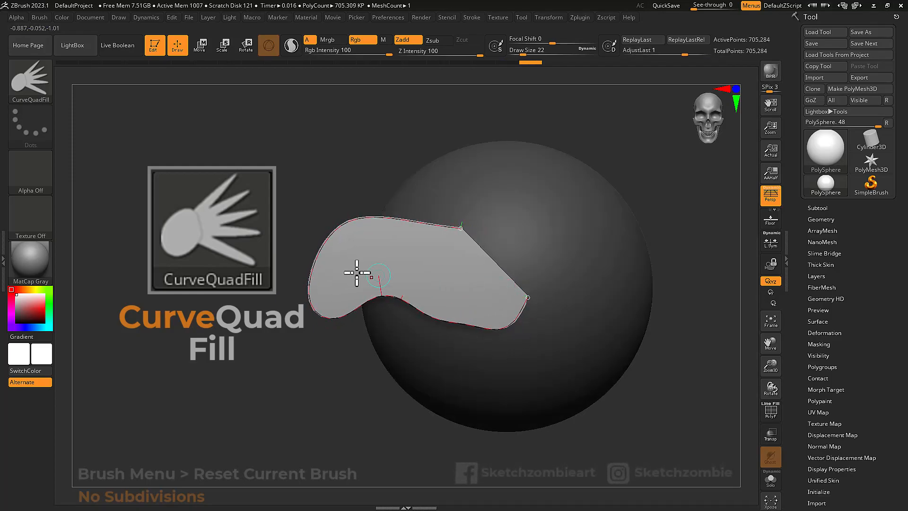
{"action": "left_click_drag", "start_coordinate": [318, 265], "coordinate": [347, 286]}
{"action": "right_click_drag", "start_coordinate": [441, 229], "coordinate": [448, 267]}
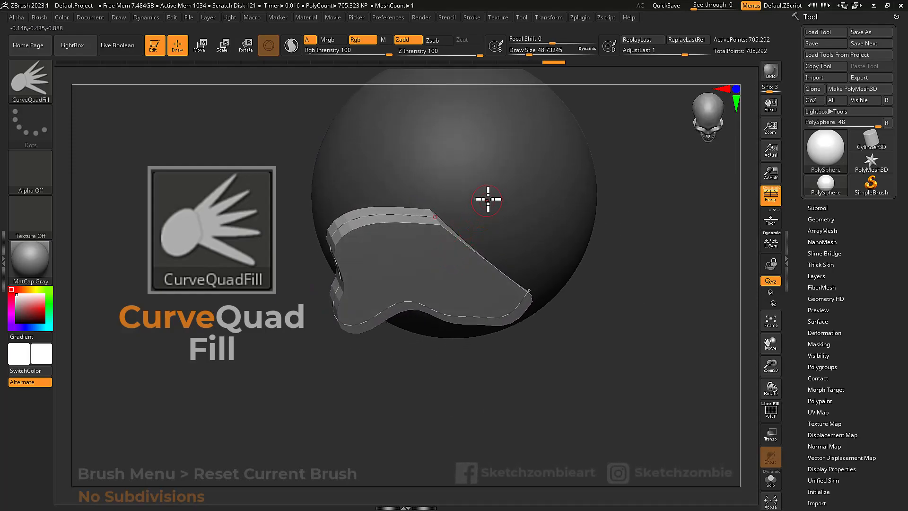
{"action": "left_click", "coordinate": [425, 217]}
{"action": "right_click_drag", "start_coordinate": [466, 243], "coordinate": [472, 214]}
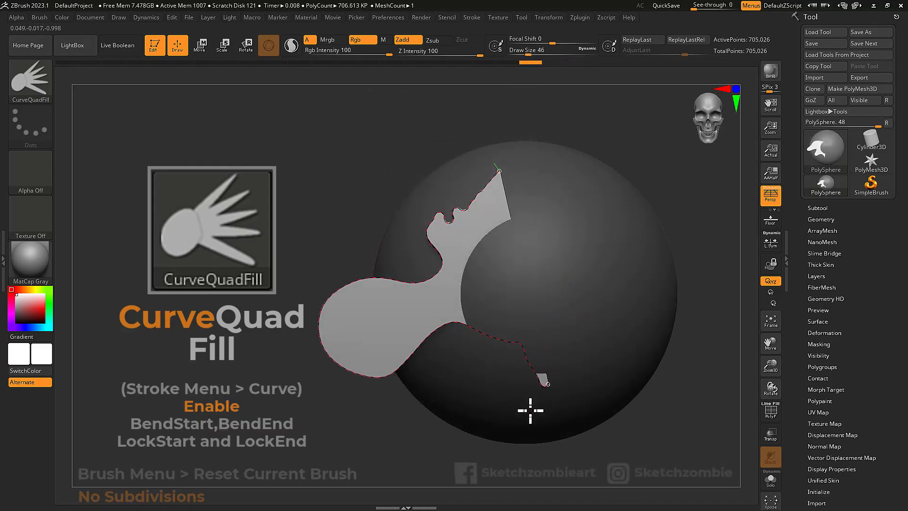
Step: Extend the lower end of the face-like CurveQuadFill outline across the sphere and reshape its filled area
{"action": "mouse_move", "coordinate": [529, 412]}
{"action": "left_mouse_down"}
{"action": "mouse_move", "coordinate": [477, 432]}
{"action": "mouse_move", "coordinate": [569, 405]}
{"action": "mouse_move", "coordinate": [587, 355]}
{"action": "left_mouse_up"}
{"action": "mouse_move", "coordinate": [431, 341]}
{"action": "left_mouse_down"}
{"action": "mouse_move", "coordinate": [430, 395]}
{"action": "mouse_move", "coordinate": [385, 371]}
{"action": "mouse_move", "coordinate": [320, 405]}
{"action": "mouse_move", "coordinate": [340, 325]}
{"action": "left_mouse_up"}
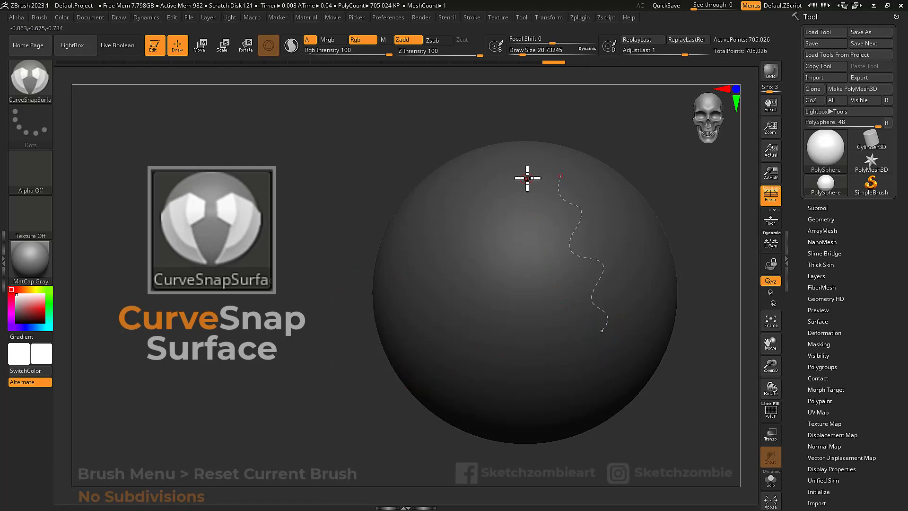
Step: Draw three more curves side by side down the sphere with CurveSnapSurface to bridge them into one continuous sheet
{"action": "left_click_drag", "start_coordinate": [527, 178], "coordinate": [537, 247]}
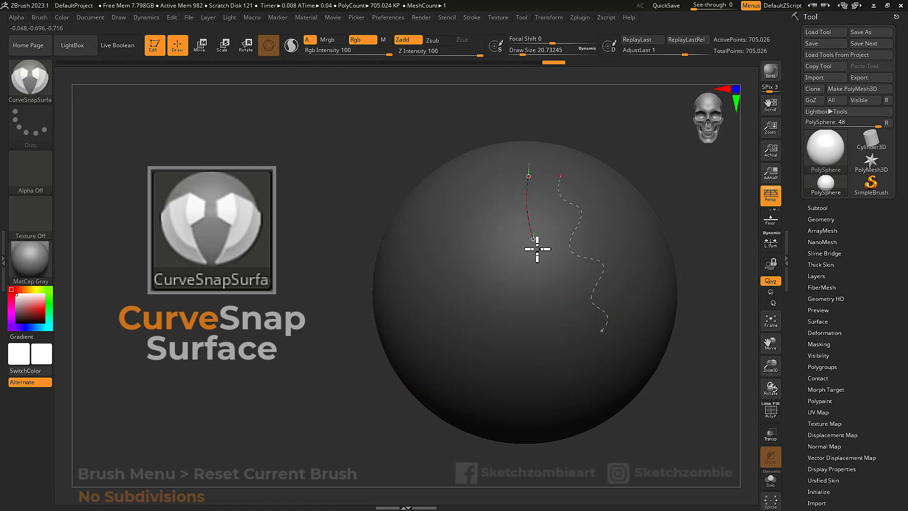
{"action": "left_click_drag", "start_coordinate": [572, 350], "coordinate": [572, 351]}
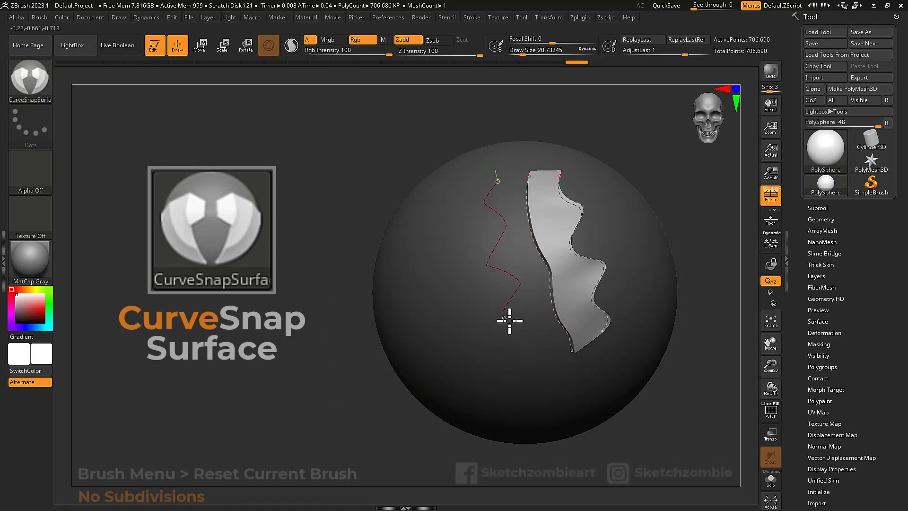
{"action": "left_click_drag", "start_coordinate": [525, 349], "coordinate": [543, 360]}
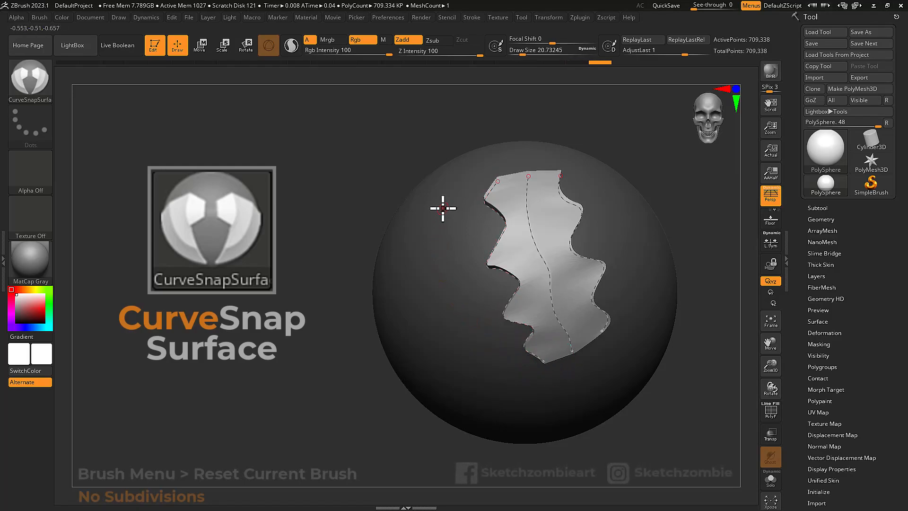
{"action": "left_click_drag", "start_coordinate": [503, 378], "coordinate": [503, 378]}
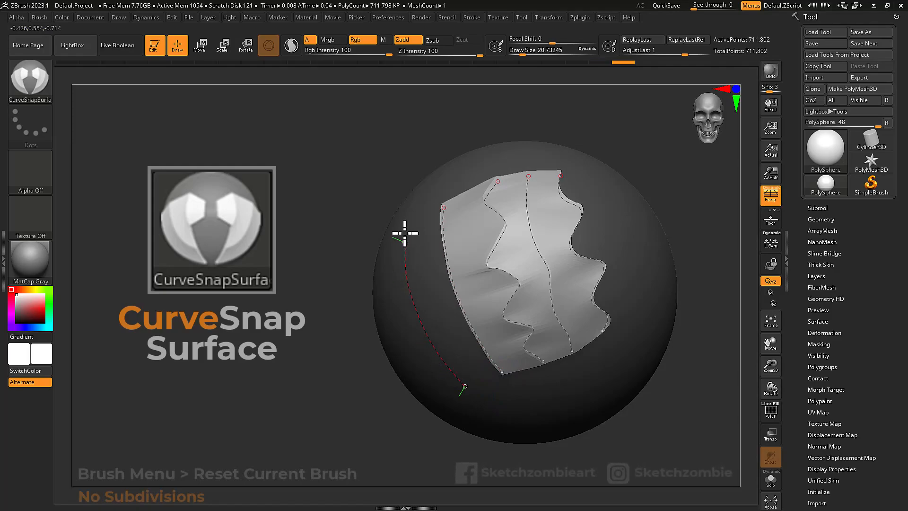
Step: Extend the CurveSnapSurface sheet toward the sphere's edge with one more curve drawn from top to bottom
{"action": "left_click_drag", "start_coordinate": [405, 233], "coordinate": [409, 222]}
{"action": "key", "text": "ctrl+z"}
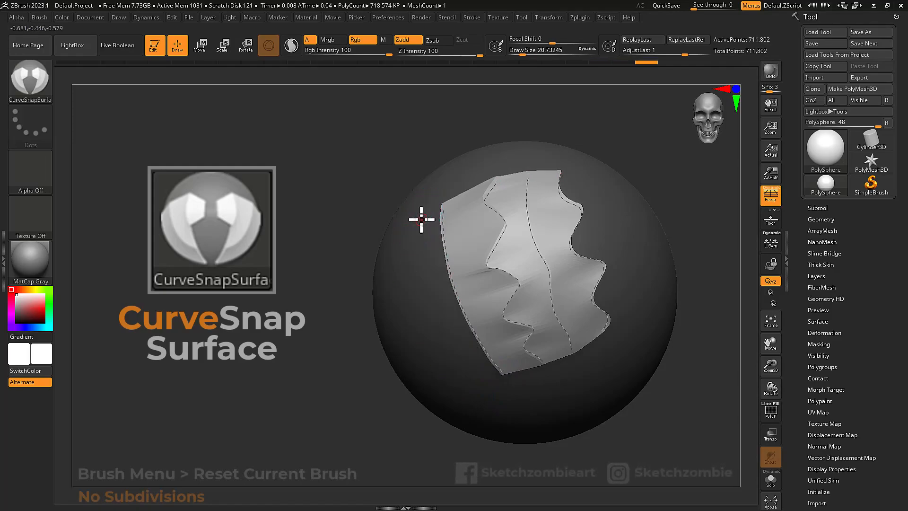
{"action": "left_click_drag", "start_coordinate": [412, 263], "coordinate": [443, 347]}
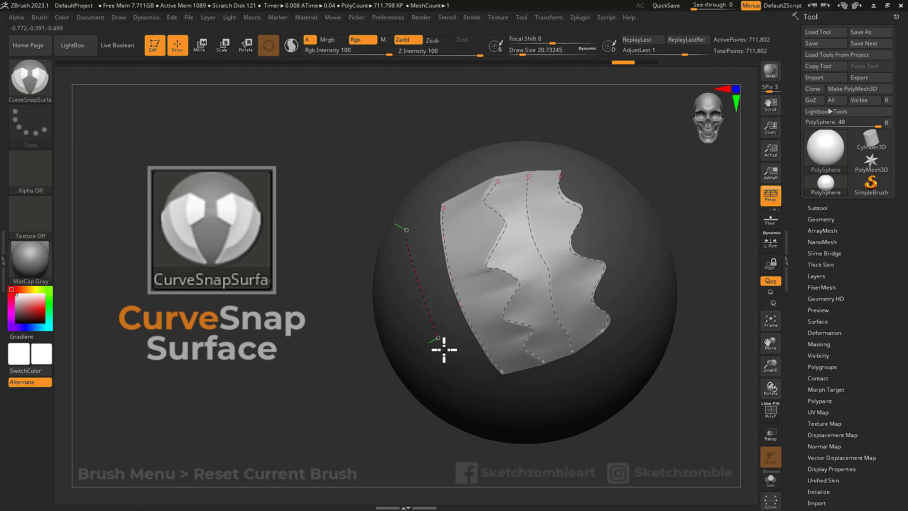
{"action": "left_click_drag", "start_coordinate": [469, 393], "coordinate": [471, 396]}
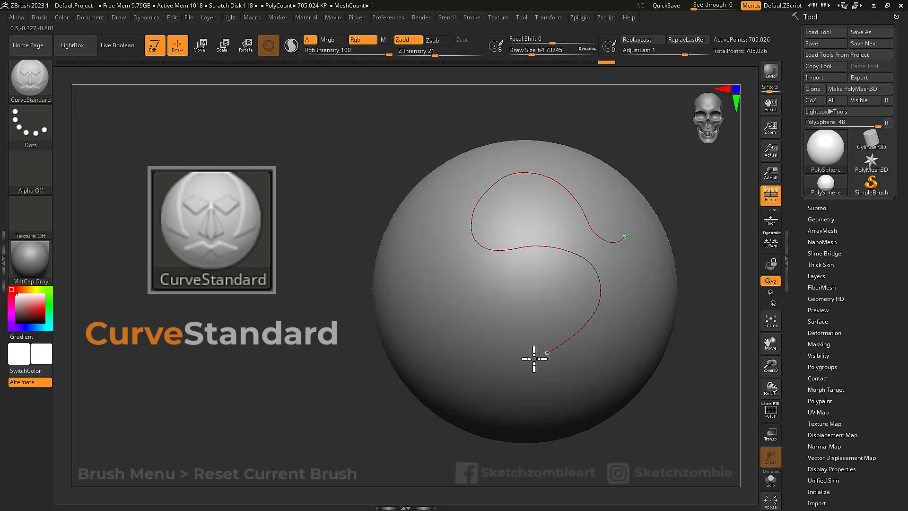
Step: Draw a winding curve ending in a spiral with CurveStandard and apply it fully to the sphere at draw size 58
{"action": "left_click_drag", "start_coordinate": [497, 325], "coordinate": [498, 316]}
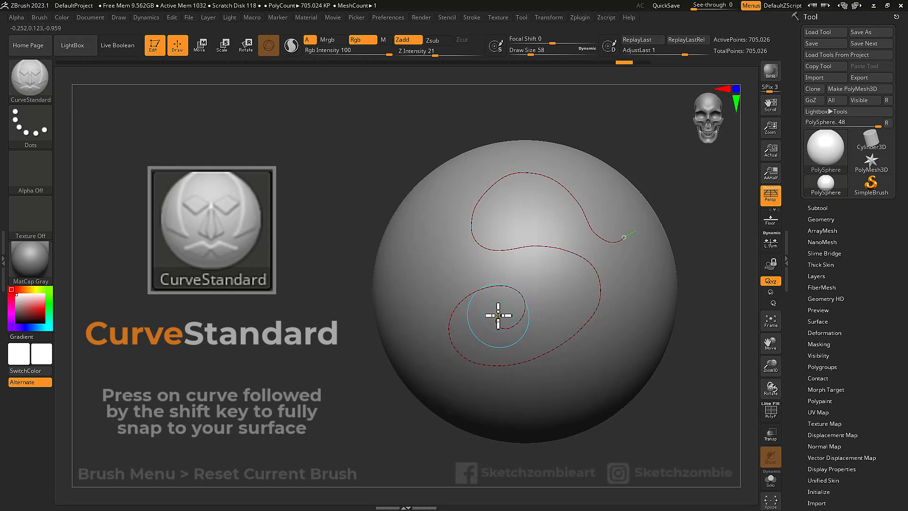
{"action": "left_click", "coordinate": [498, 316], "text": "shift"}
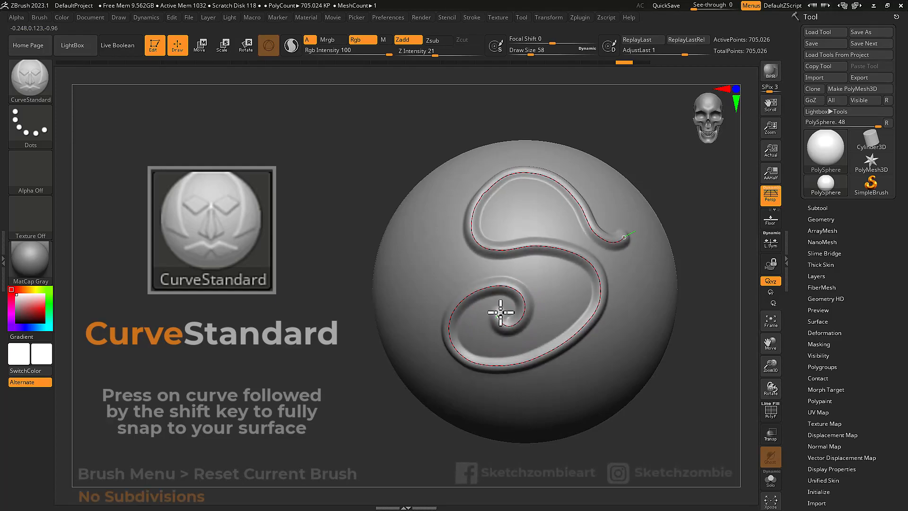
Step: Snap the spiral CurveStandard stroke fully to the sphere's surface
{"action": "key", "text": "shift"}
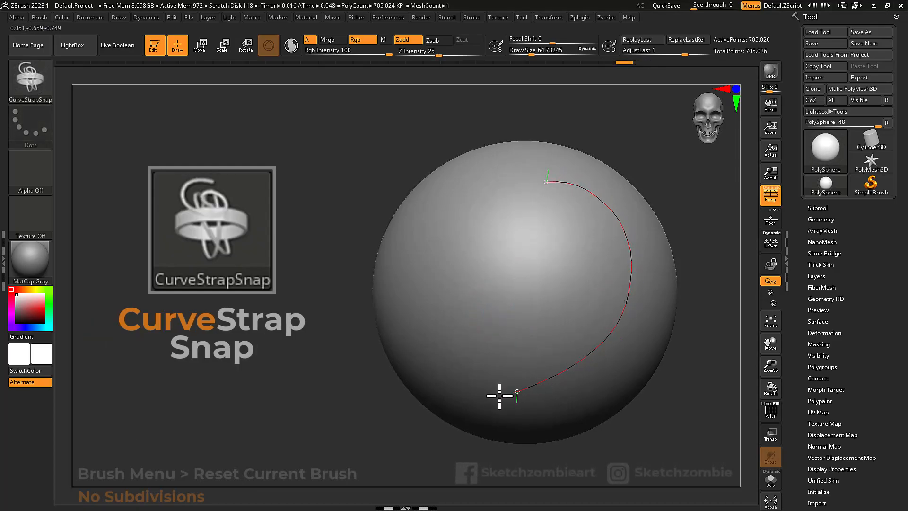
Step: Lay a C-shaped strap and an S-shaped strap beside it on the sphere with CurveStrapSnap
{"action": "left_click_drag", "start_coordinate": [503, 395], "coordinate": [502, 395]}
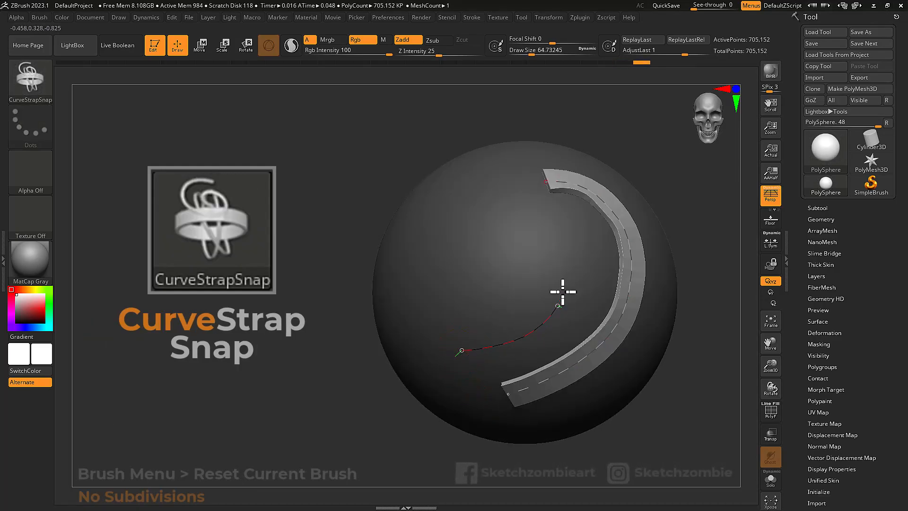
{"action": "left_click", "coordinate": [449, 186]}
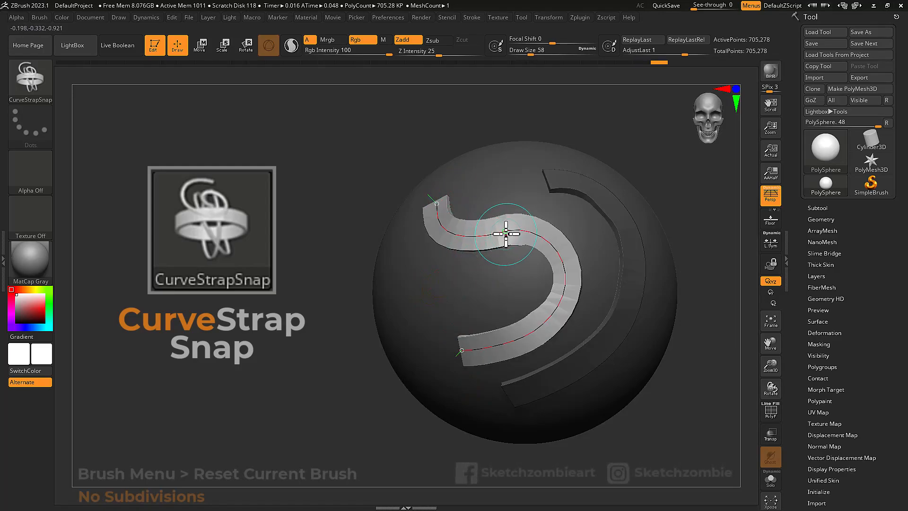
{"action": "left_click", "coordinate": [508, 233]}
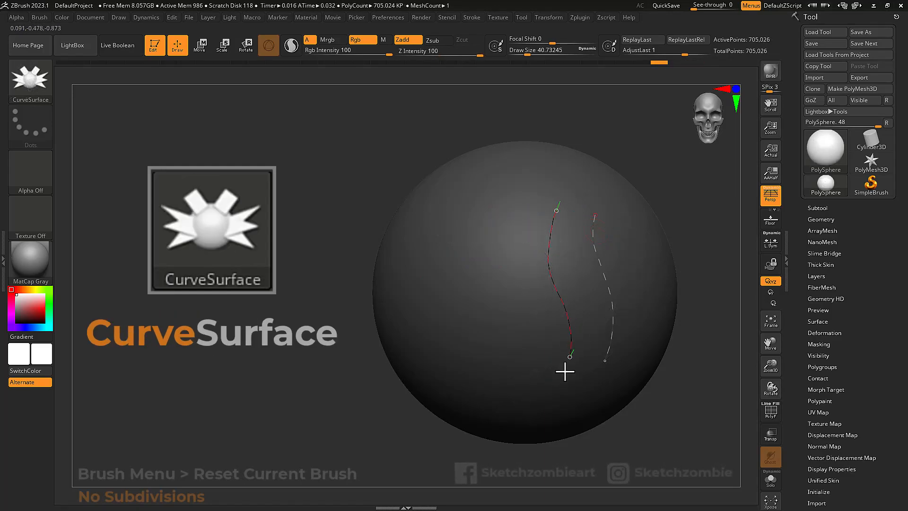
Step: Build a continuous sheet across the sphere with CurveSurface from wavy, roughly vertical curves drawn side by side, and adjust it
{"action": "left_click_drag", "start_coordinate": [566, 370], "coordinate": [612, 350]}
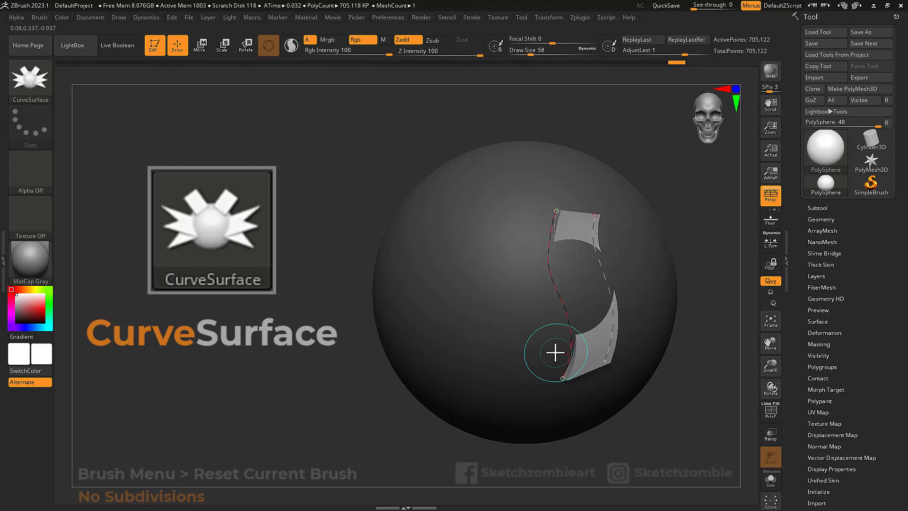
{"action": "left_click_drag", "start_coordinate": [526, 364], "coordinate": [513, 394]}
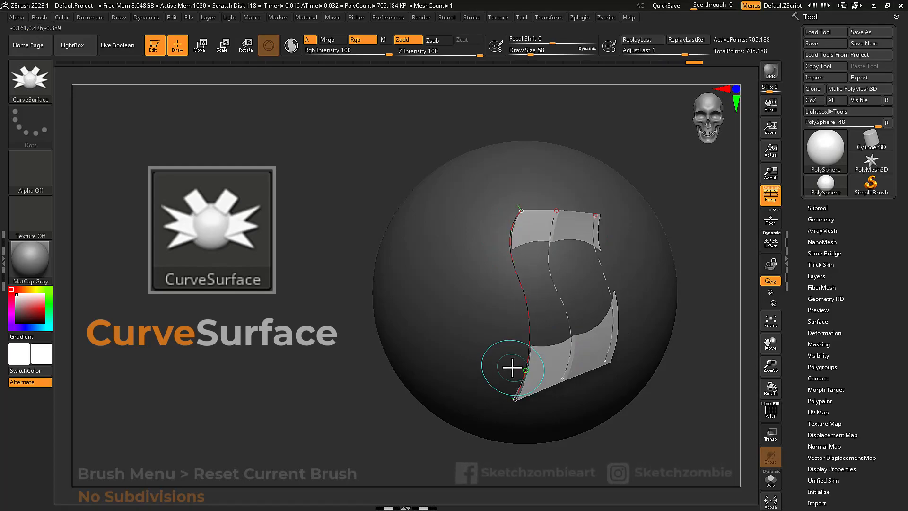
{"action": "left_click_drag", "start_coordinate": [437, 375], "coordinate": [428, 387]}
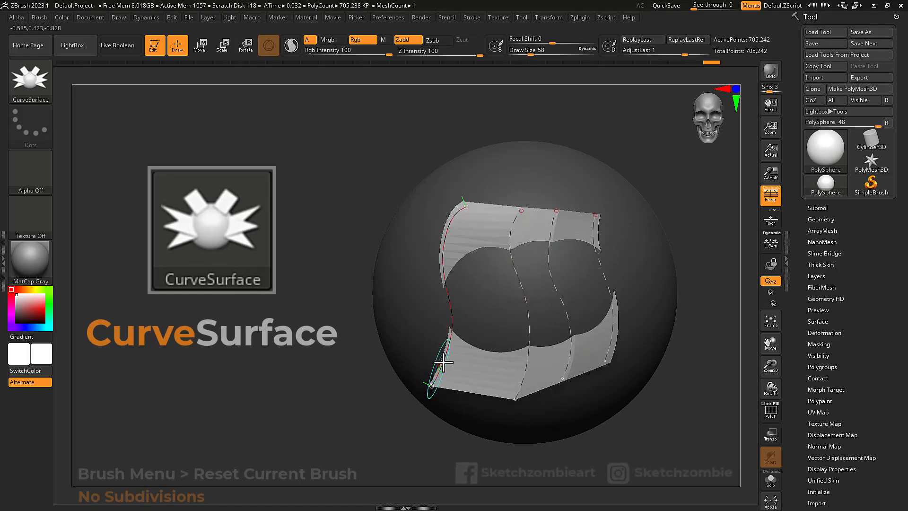
{"action": "right_click_drag", "start_coordinate": [633, 276], "coordinate": [618, 304]}
{"action": "left_click_drag", "start_coordinate": [611, 299], "coordinate": [643, 305]}
{"action": "left_click_drag", "start_coordinate": [565, 306], "coordinate": [509, 318]}
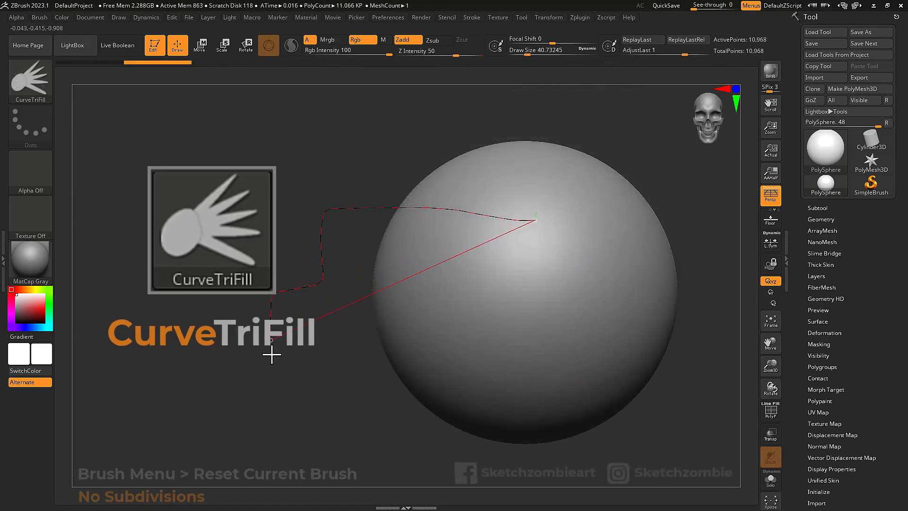
Step: Fill a closed outline reaching from the sphere into empty space with CurveTriFill and reshape it with the polygon wireframe shown
{"action": "mouse_move", "coordinate": [270, 354]}
{"action": "left_mouse_down"}
{"action": "mouse_move", "coordinate": [361, 367]}
{"action": "mouse_move", "coordinate": [403, 320]}
{"action": "mouse_move", "coordinate": [487, 304]}
{"action": "mouse_move", "coordinate": [541, 328]}
{"action": "left_mouse_up"}
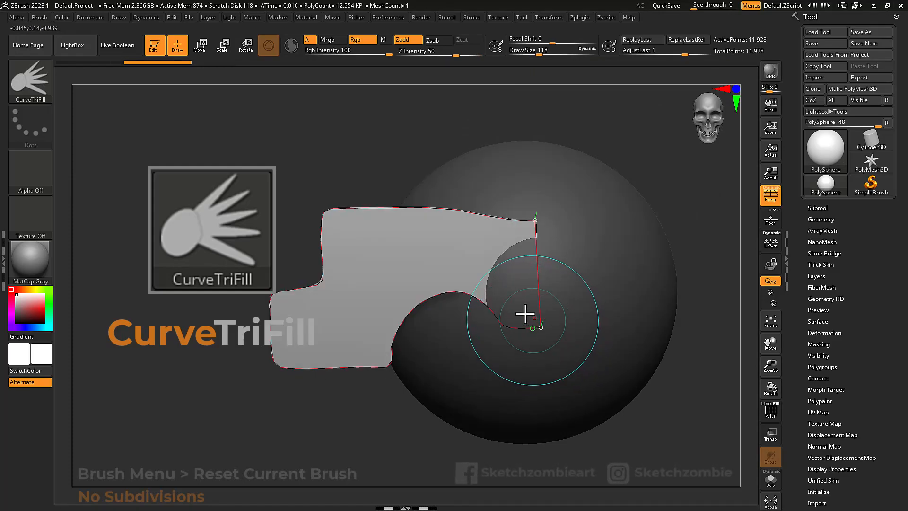
{"action": "key", "text": "shift+f"}
{"action": "left_click_drag", "start_coordinate": [362, 210], "coordinate": [362, 252]}
{"action": "mouse_move", "coordinate": [474, 326]}
{"action": "left_mouse_down"}
{"action": "mouse_move", "coordinate": [425, 330]}
{"action": "mouse_move", "coordinate": [430, 300]}
{"action": "left_mouse_up"}
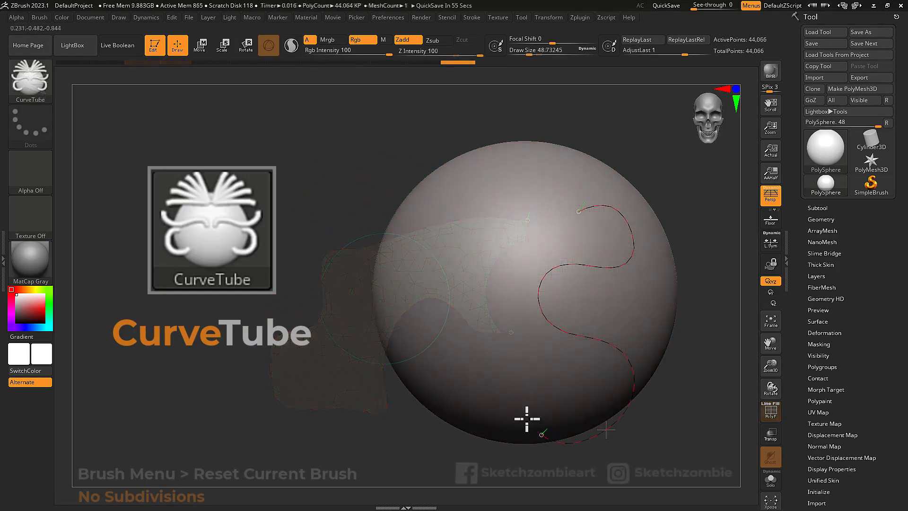
Step: Draw a winding tube with CurveTube that snakes down the sphere and continues beyond its lower edge
{"action": "left_click_drag", "start_coordinate": [526, 420], "coordinate": [443, 337]}
{"action": "left_click_drag", "start_coordinate": [381, 428], "coordinate": [371, 442]}
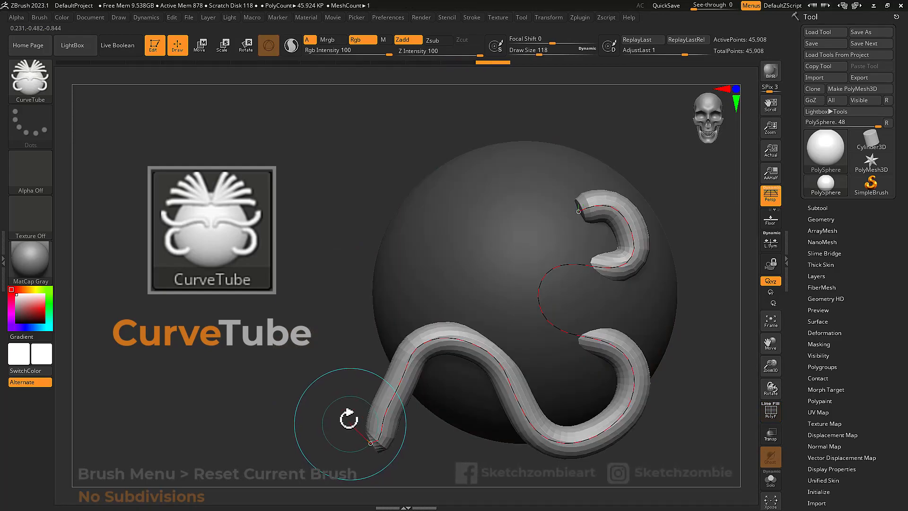
Step: Open the CurveTube brush's Depth settings and reapply the tube along its existing curve
{"action": "left_click", "coordinate": [40, 17]}
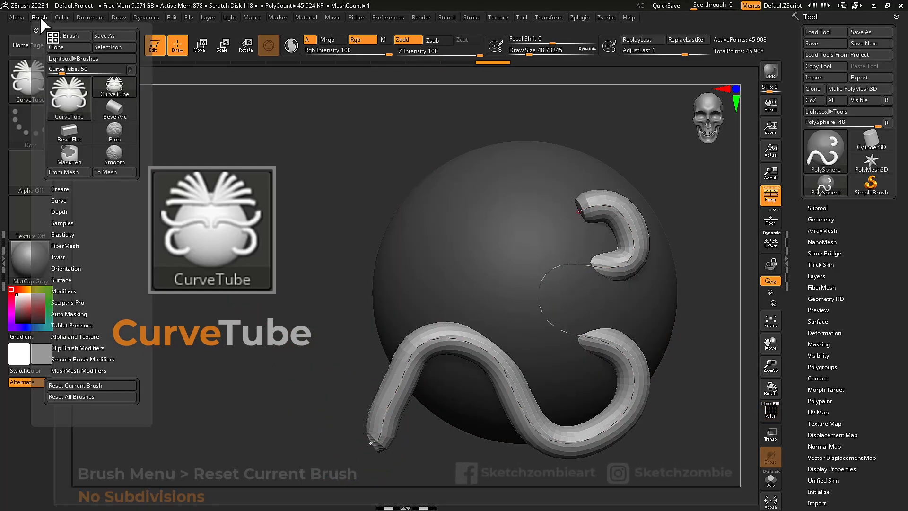
{"action": "left_click", "coordinate": [68, 212]}
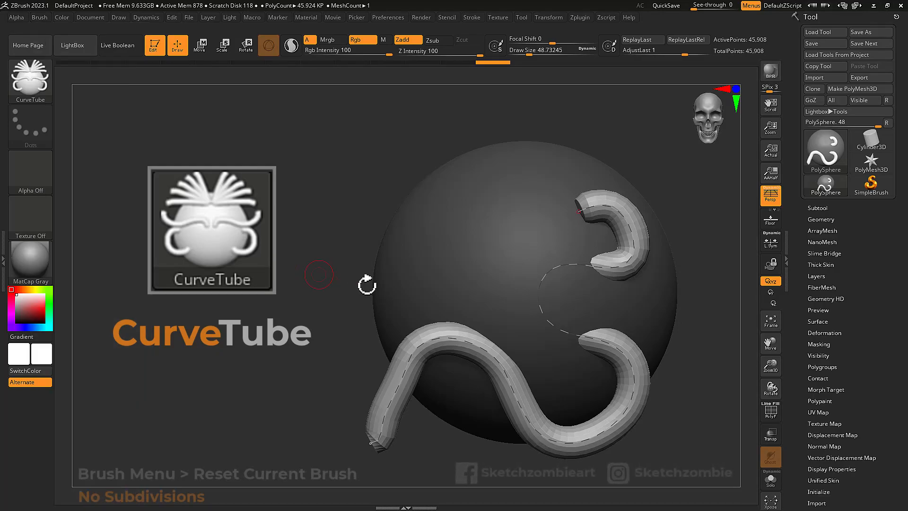
{"action": "left_click", "coordinate": [560, 329]}
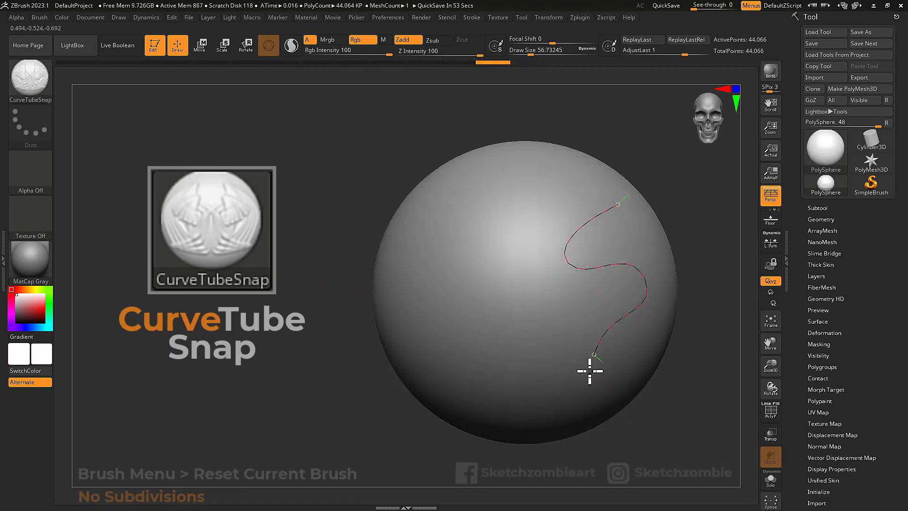
Step: Lay a winding tube and a closed figure-eight tube beside it on the sphere with CurveTubeSnap
{"action": "left_click", "coordinate": [583, 406]}
{"action": "left_click_drag", "start_coordinate": [482, 178], "coordinate": [437, 220]}
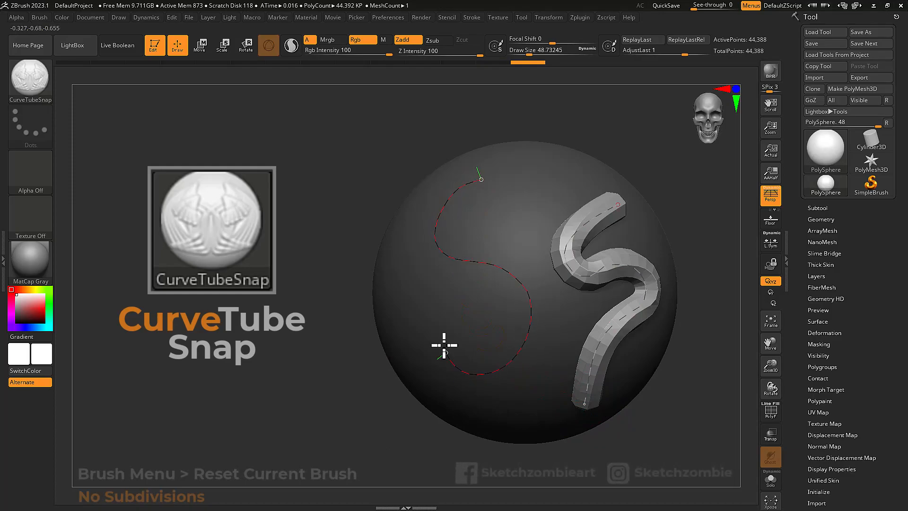
{"action": "left_click_drag", "start_coordinate": [482, 180], "coordinate": [480, 176]}
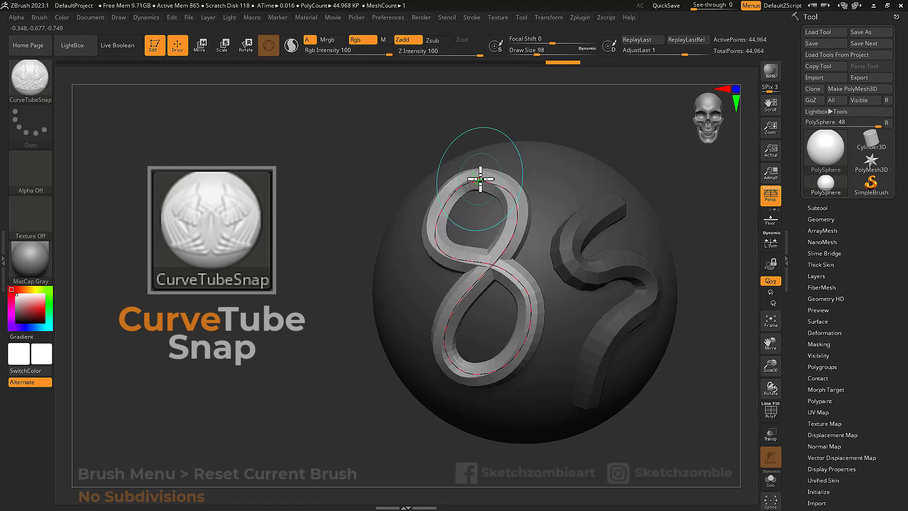
{"action": "left_click_drag", "start_coordinate": [542, 180], "coordinate": [511, 202]}
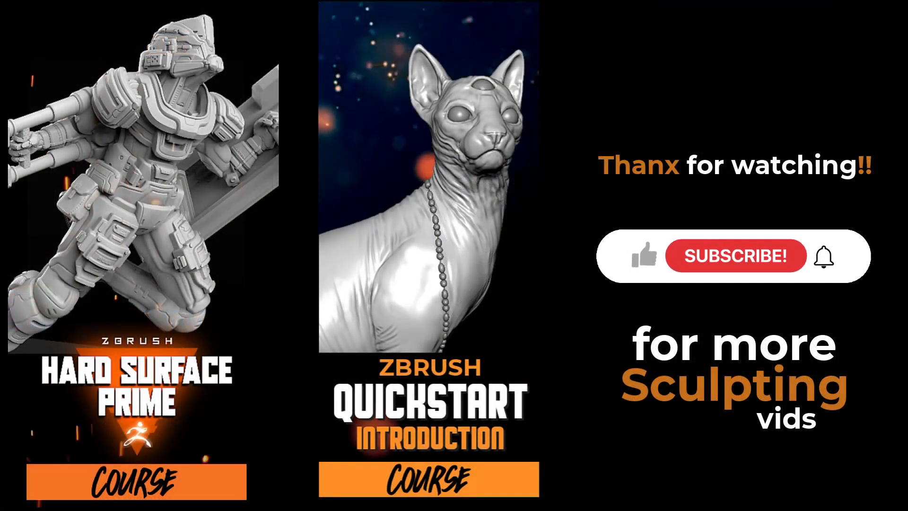